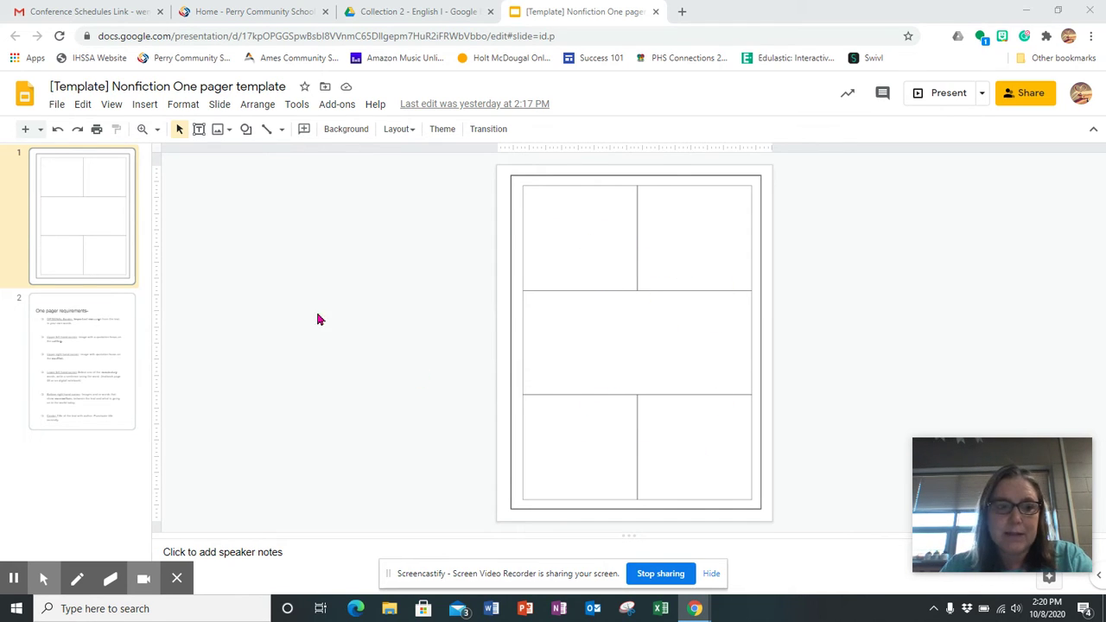
Step: On the blank grid slide, add an upper-left text box reading '1The river is a still, stealy grey"'
left_click(96, 364)
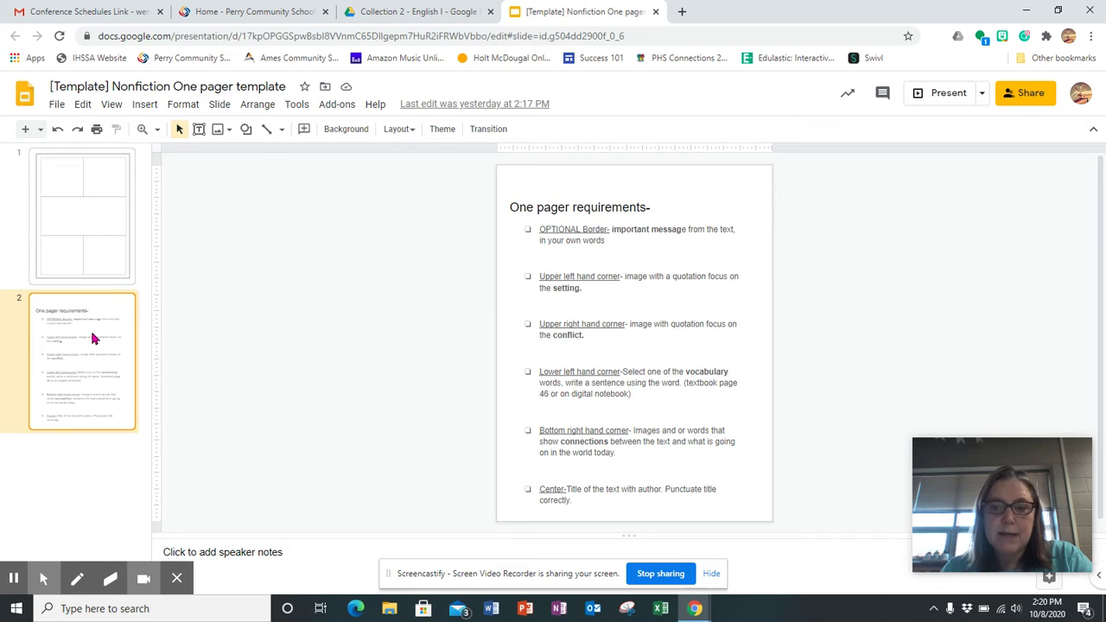
left_click(93, 240)
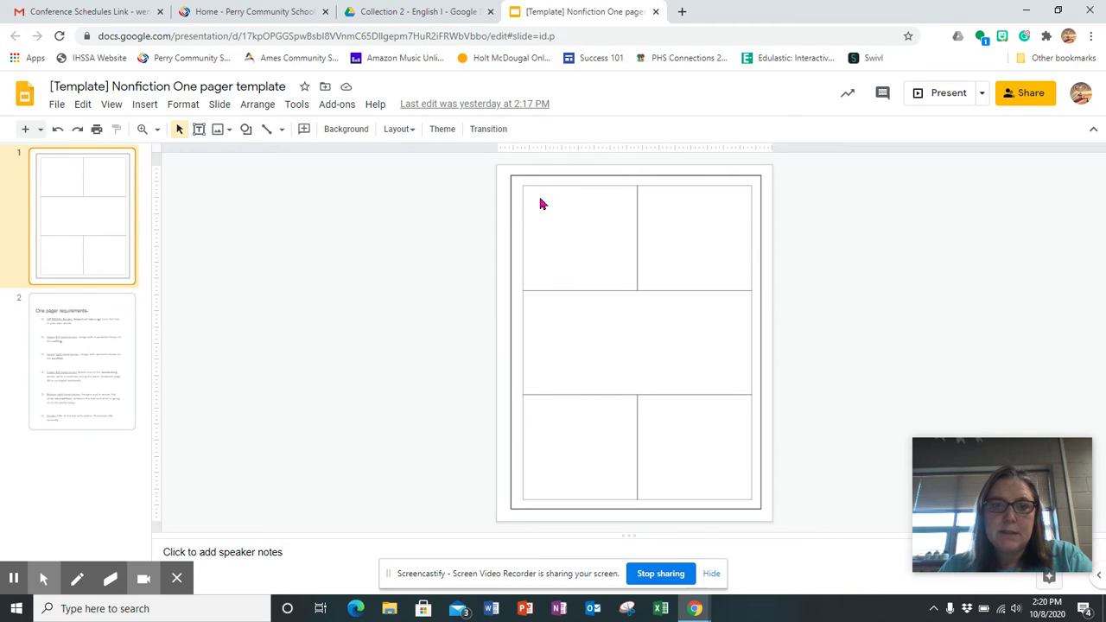
left_click(199, 128)
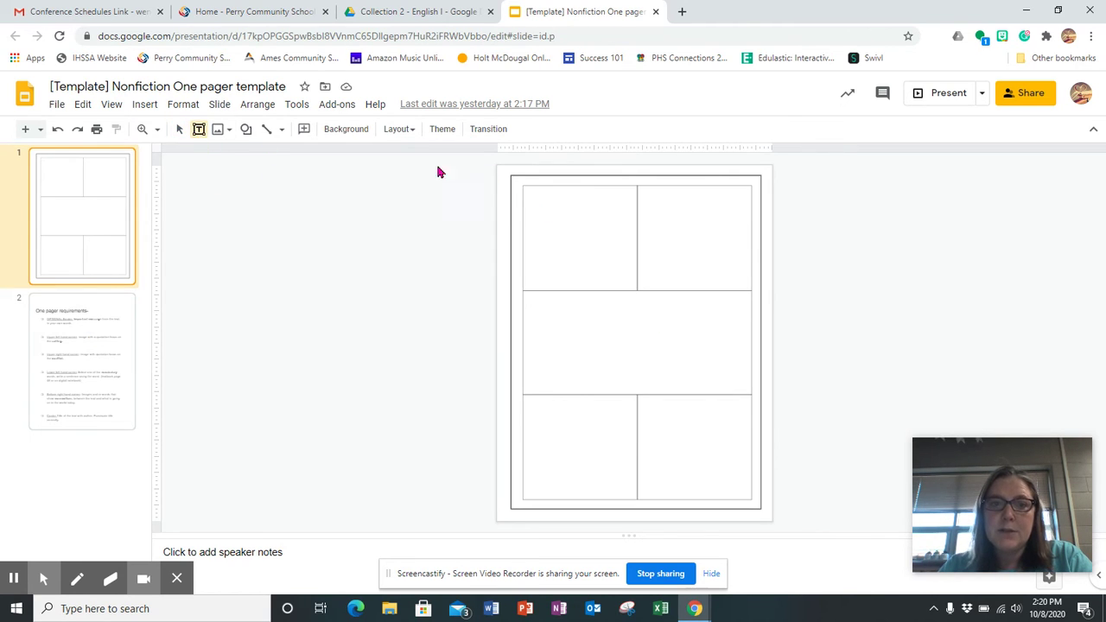
left_click_drag(525, 194, 626, 241)
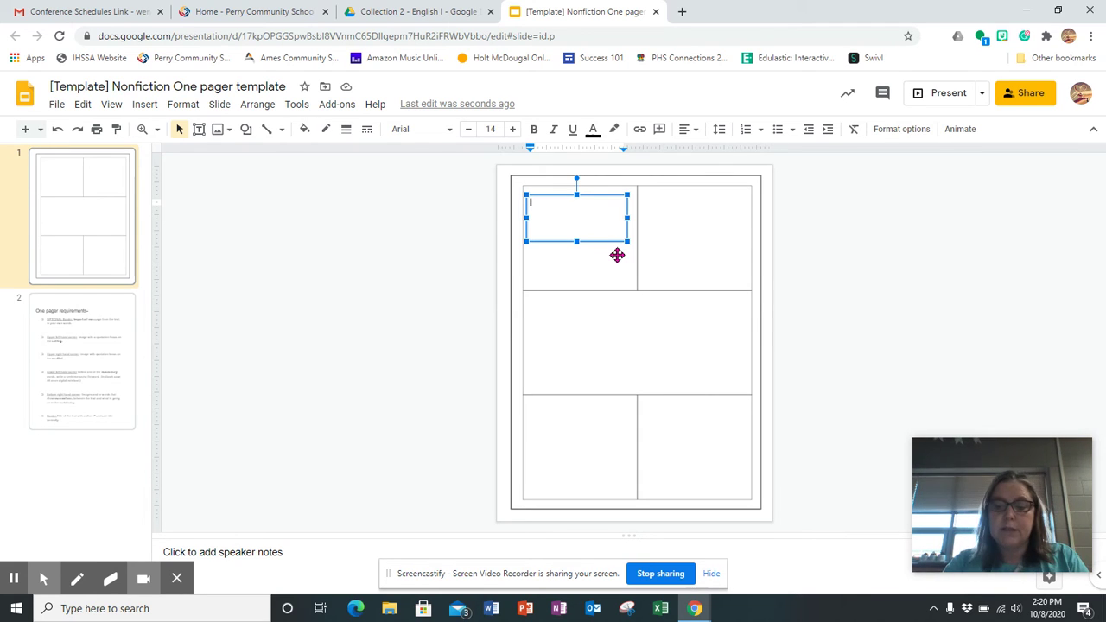
type("1")
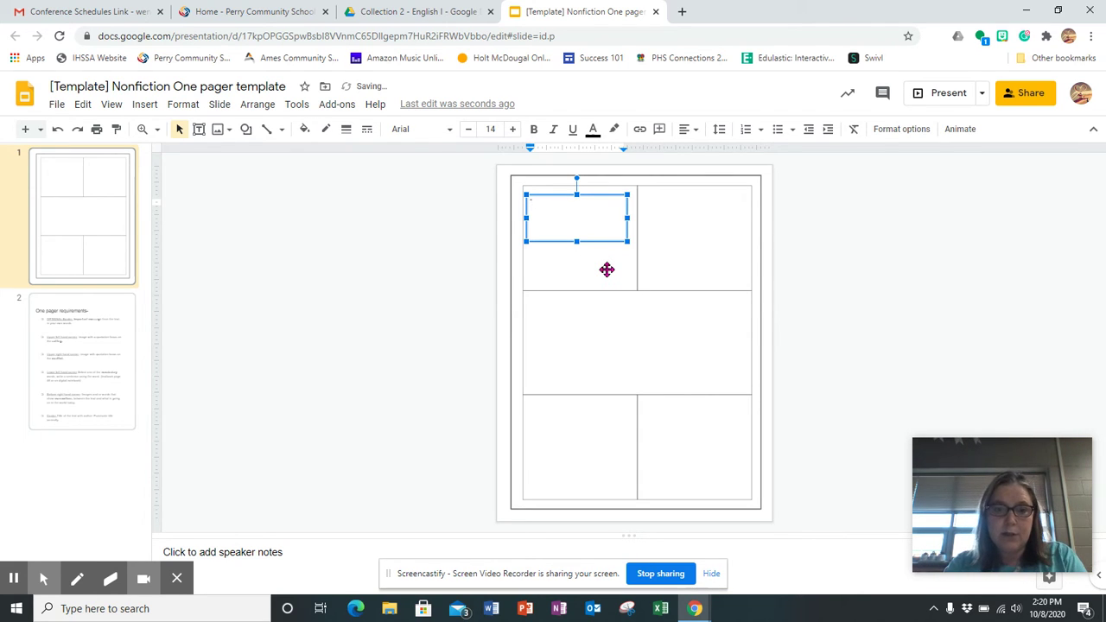
type("The river")
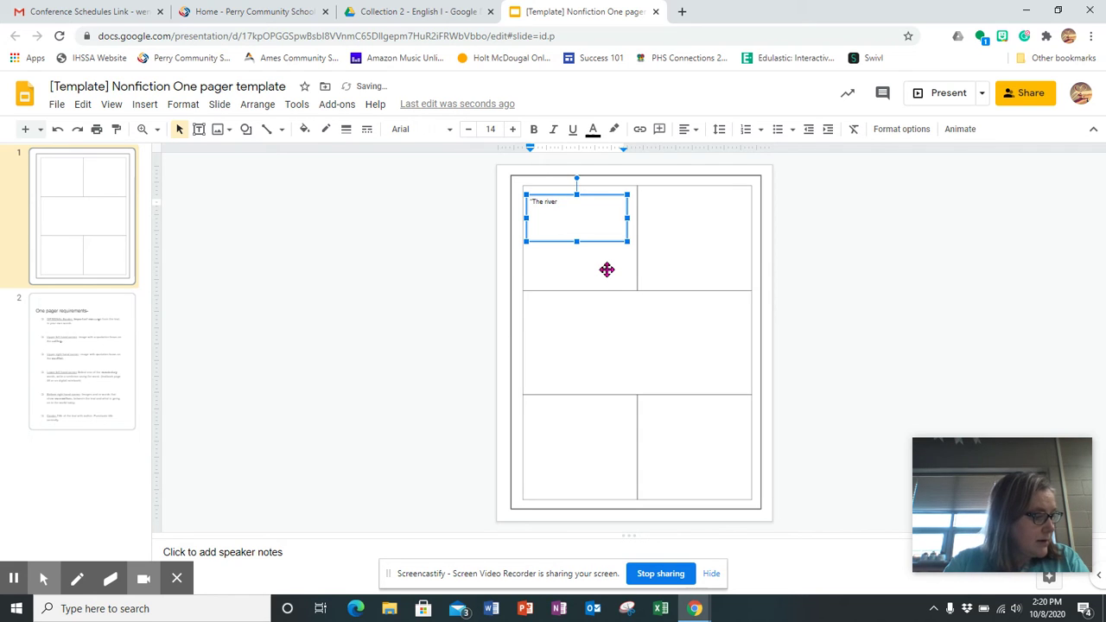
type(" is a still")
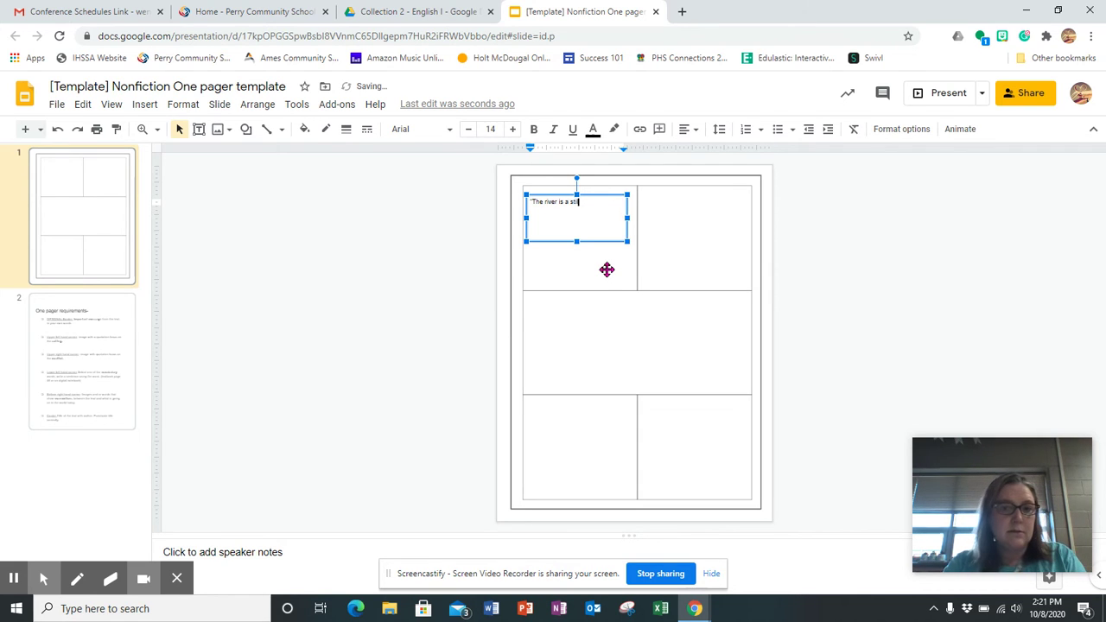
type(", ste")
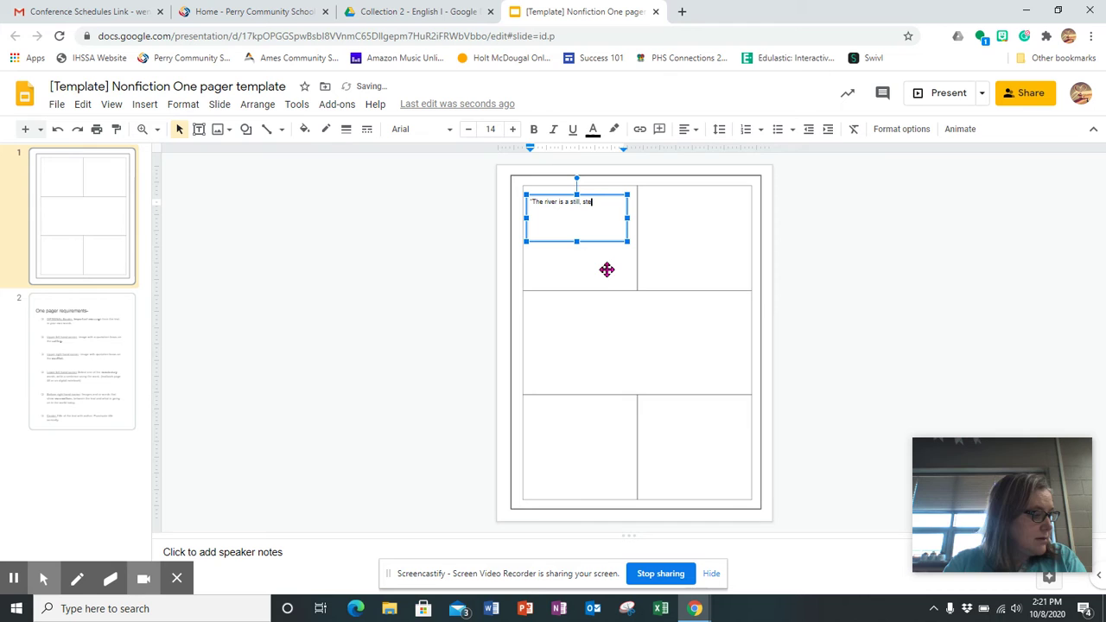
type("aly grey")
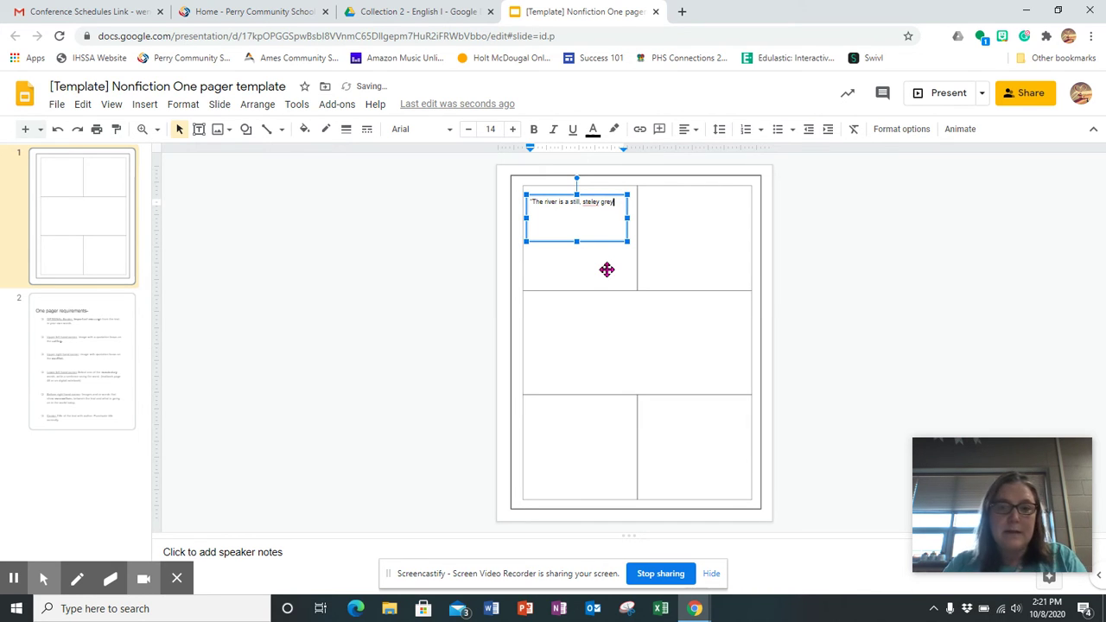
type("\"")
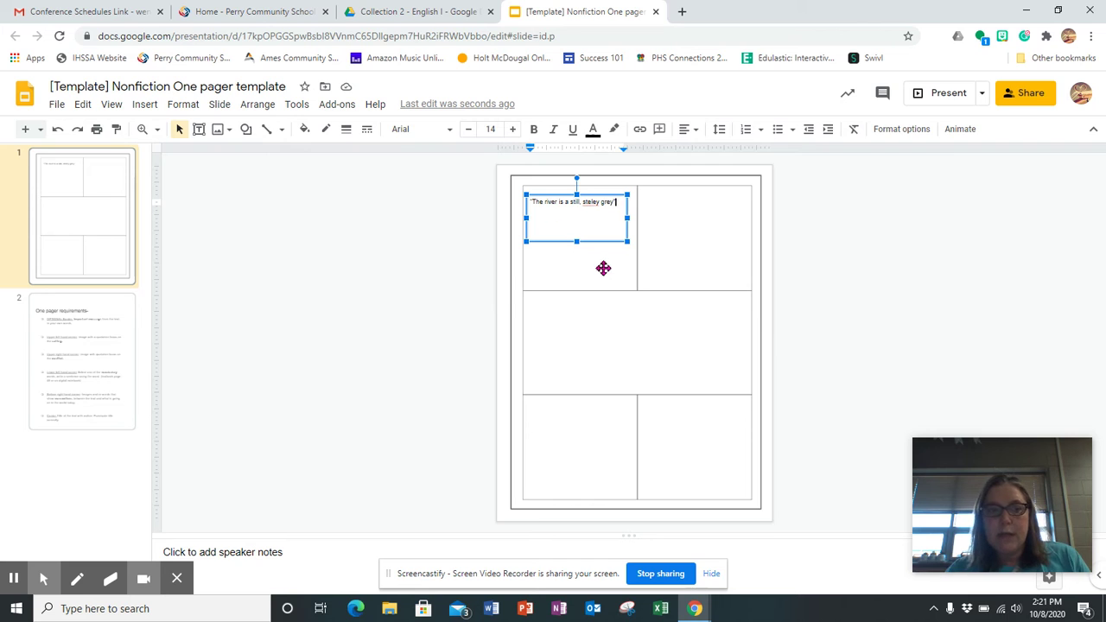
Step: Open the web image search panel from the Insert > Image menu
left_click(147, 108)
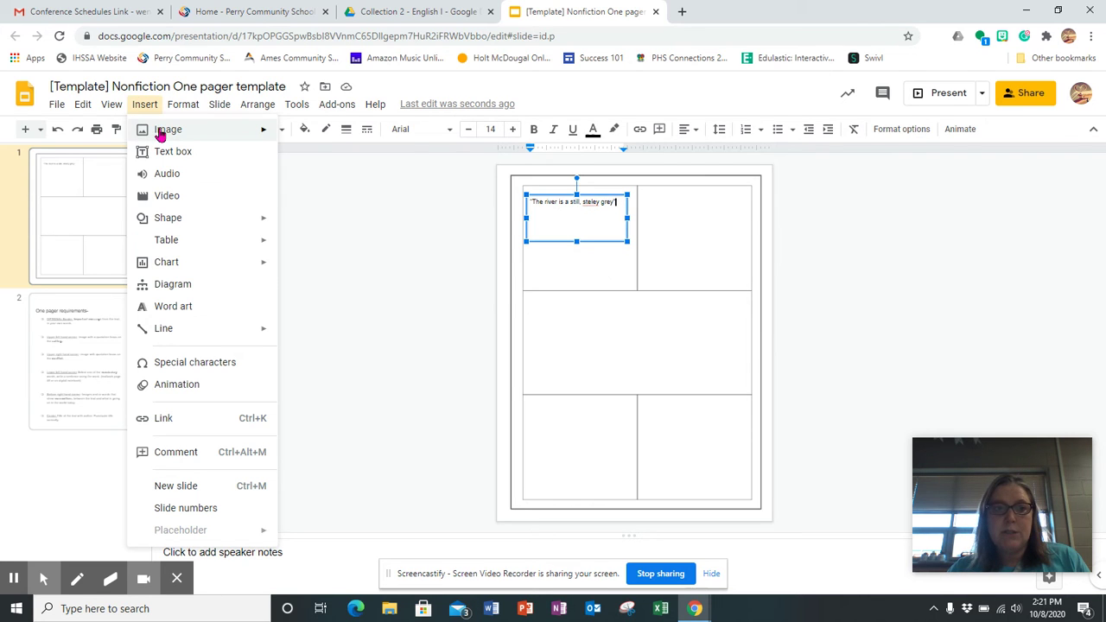
mouse_move(163, 132)
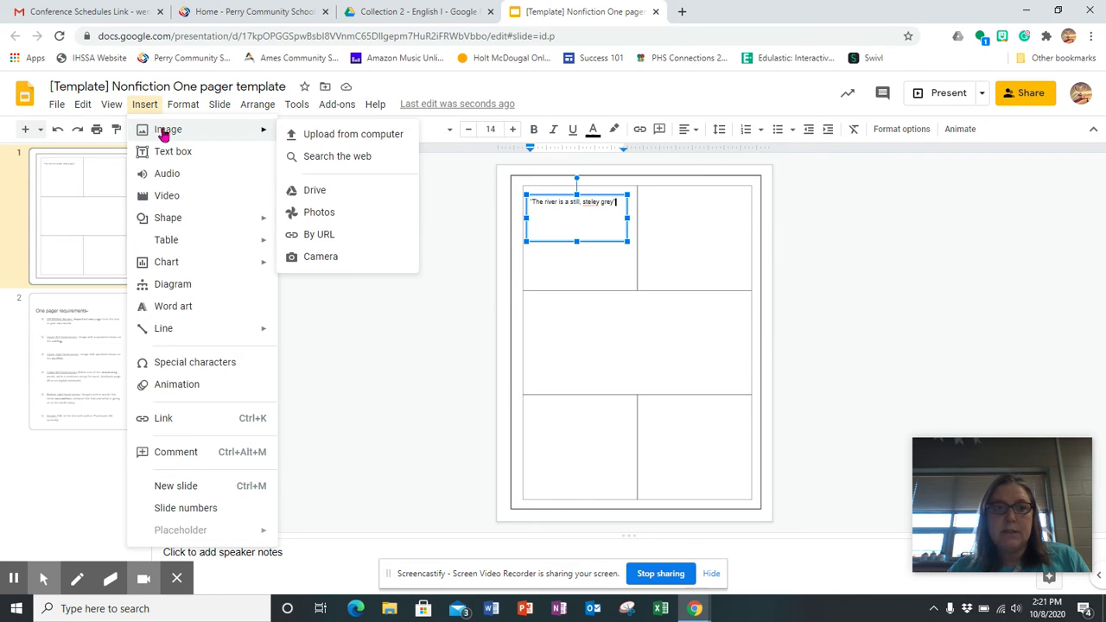
left_click(347, 163)
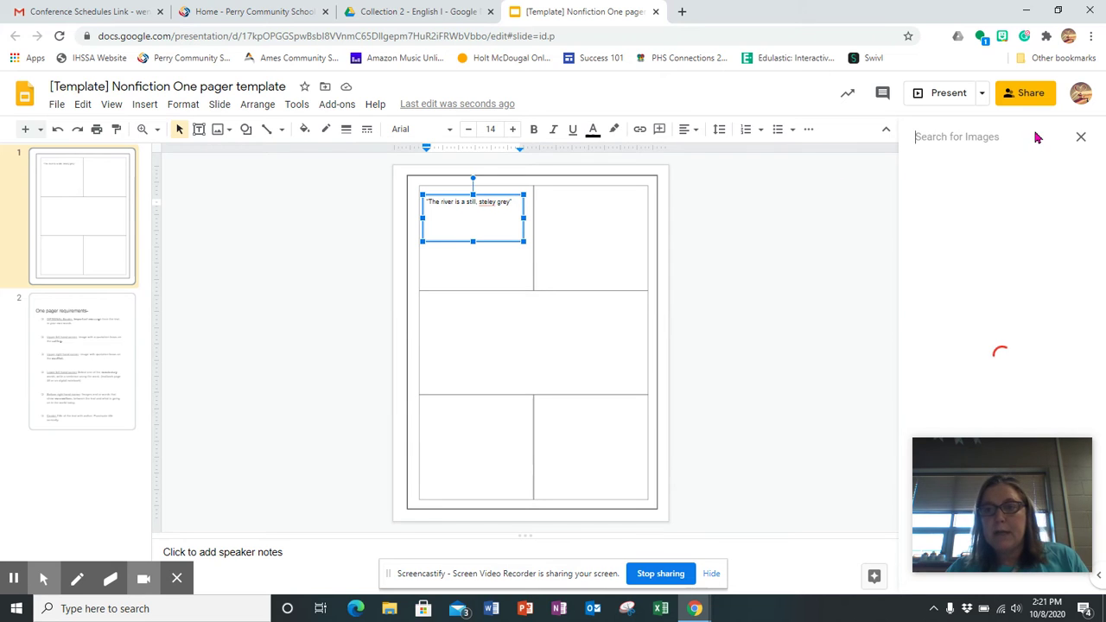
Step: Search the web images for 'arab spring'
type("ara")
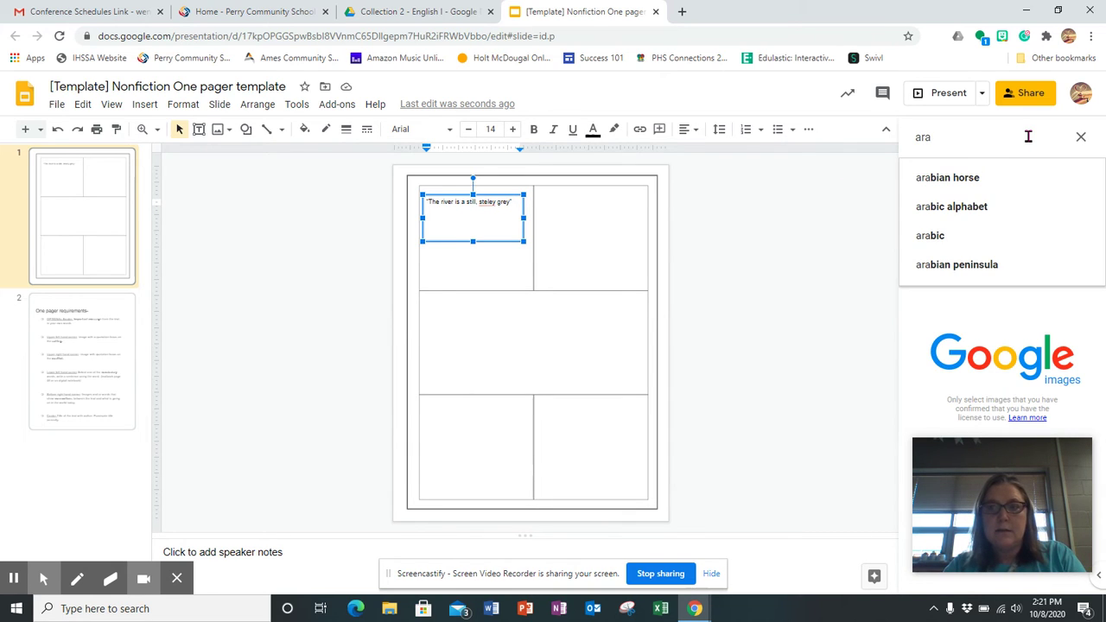
key("BackSpace")
type("ha")
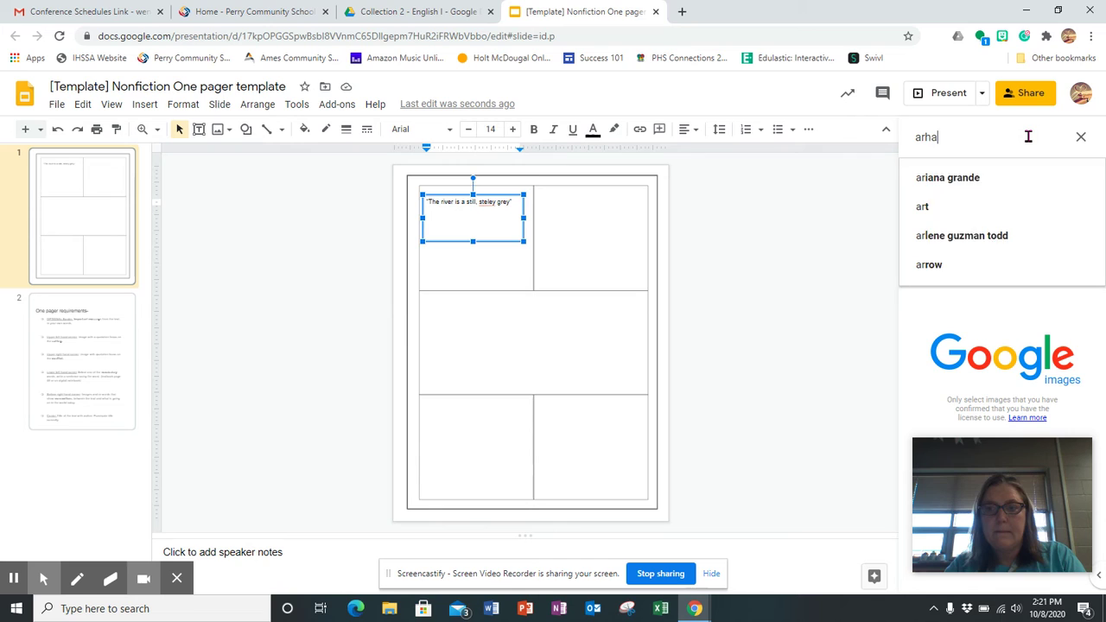
type("b")
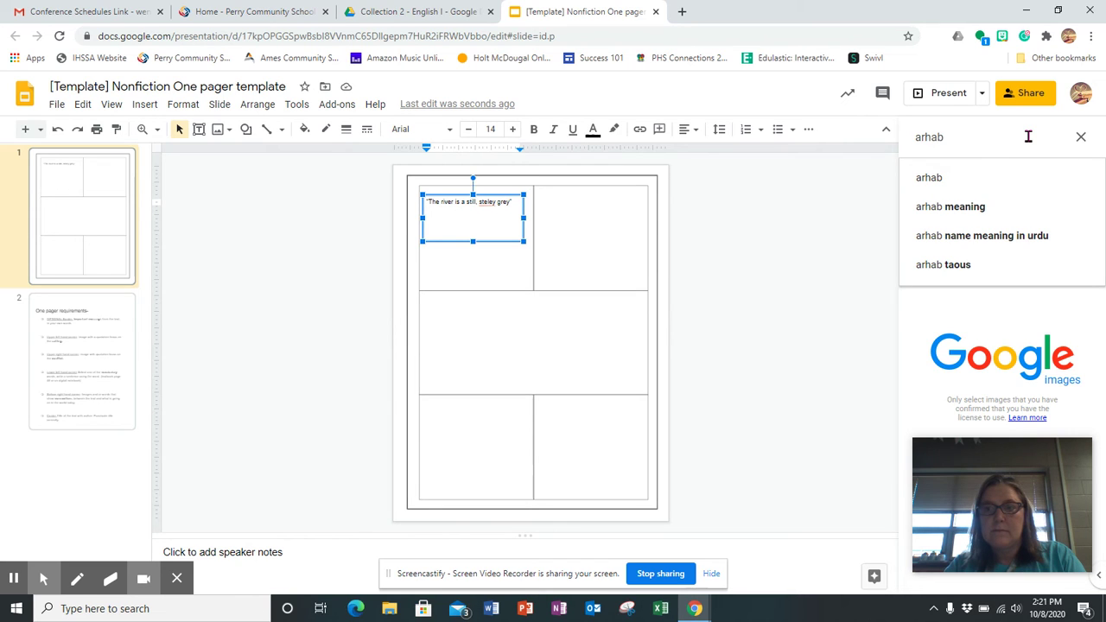
key("BackSpace")
key("BackSpace")
key("BackSpace")
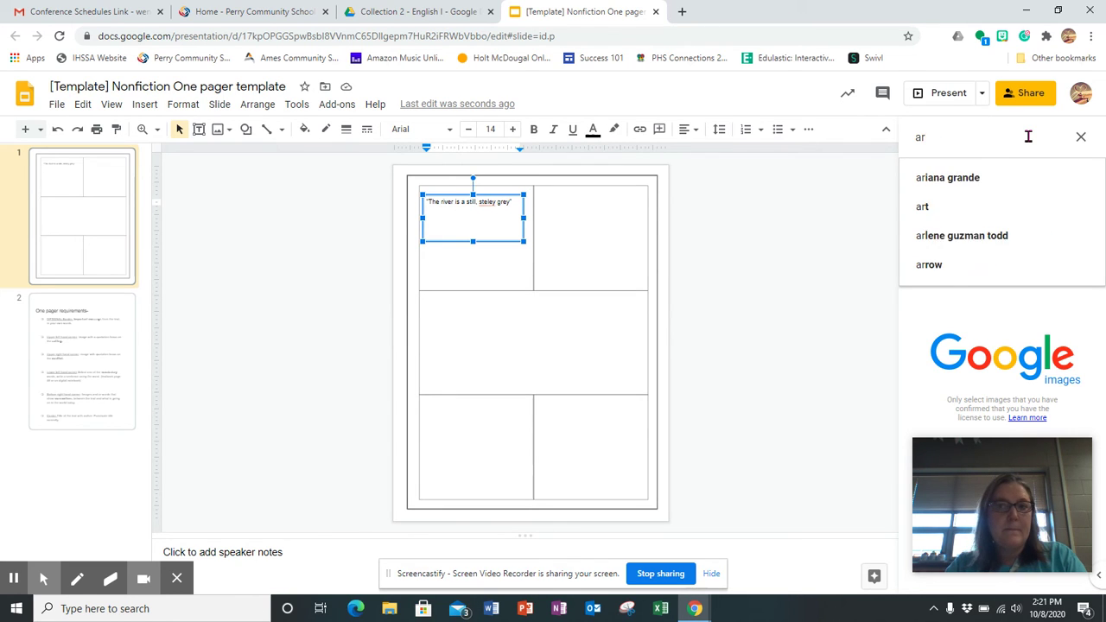
key("BackSpace")
key("BackSpace")
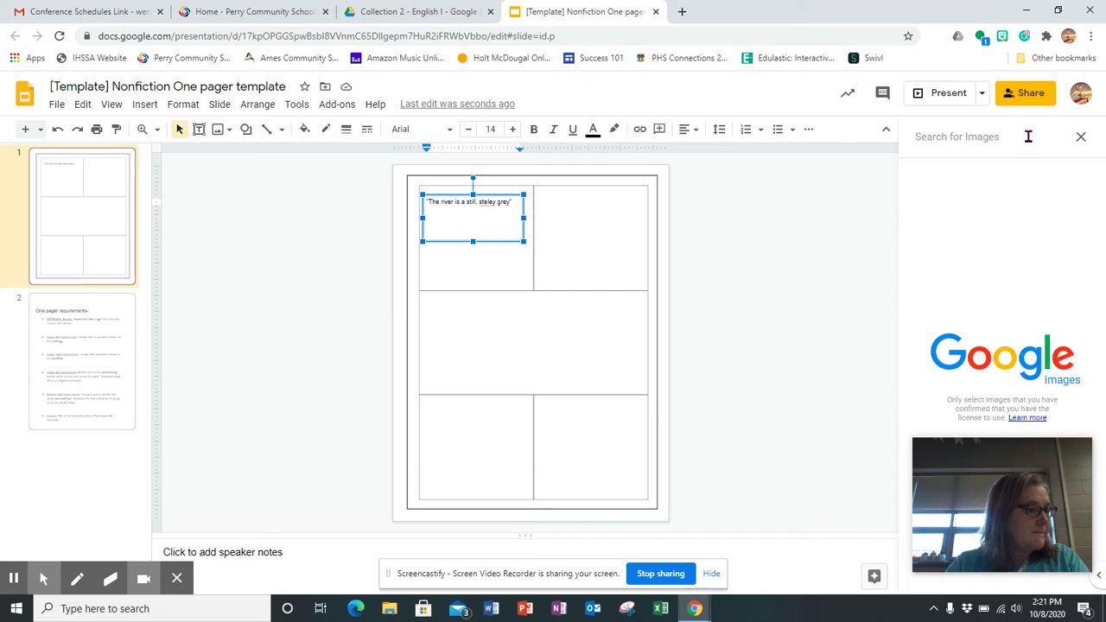
type("arha")
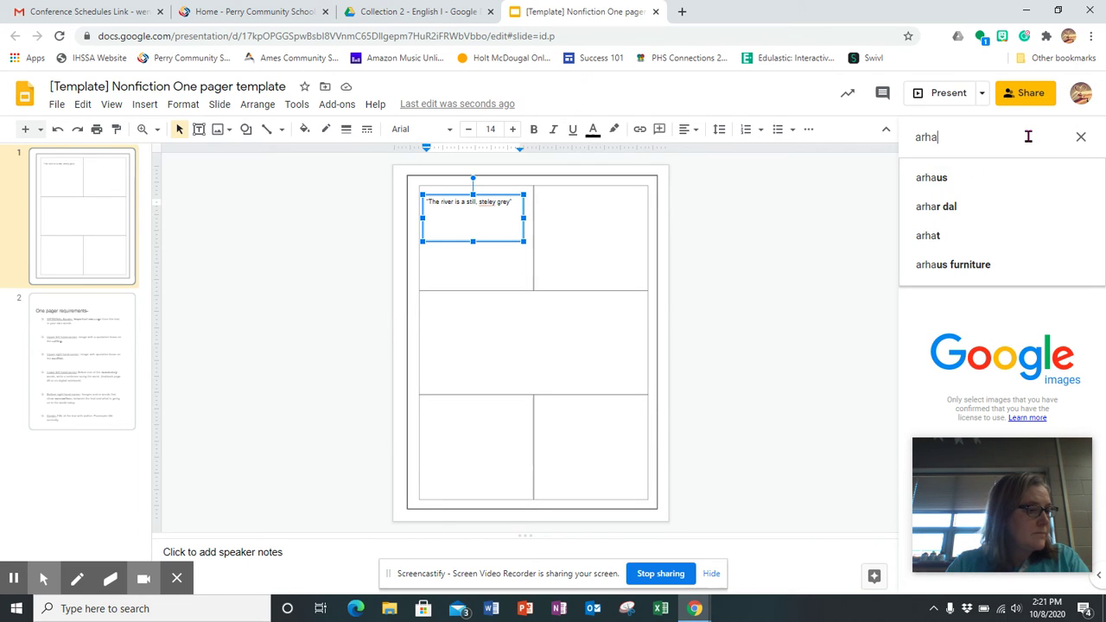
key("BackSpace")
key("BackSpace")
key("BackSpace")
type("ara")
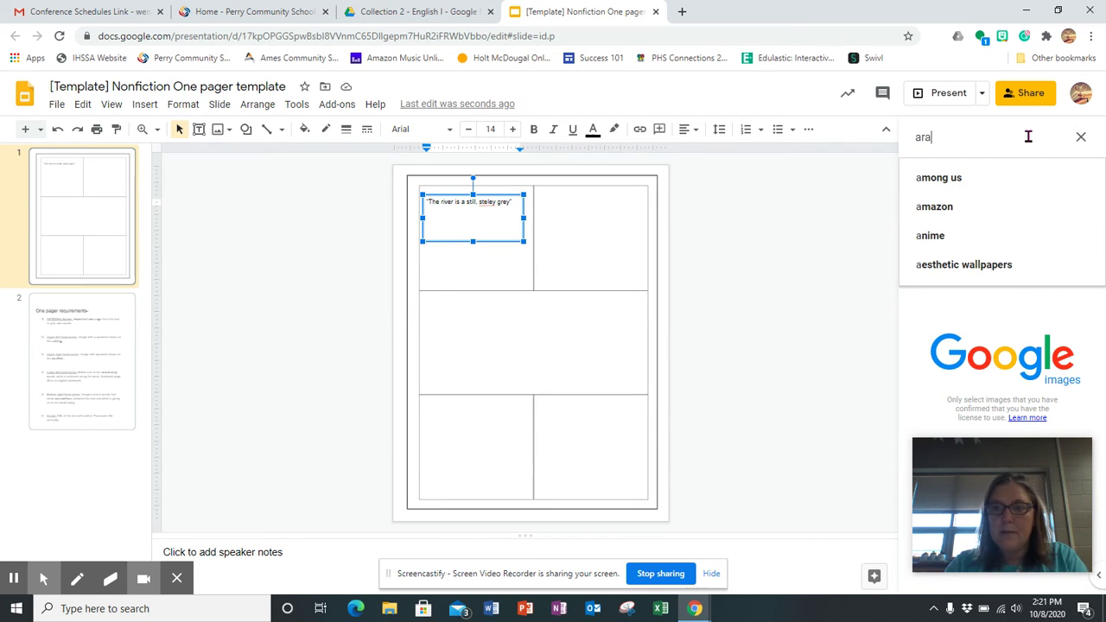
type("b spring")
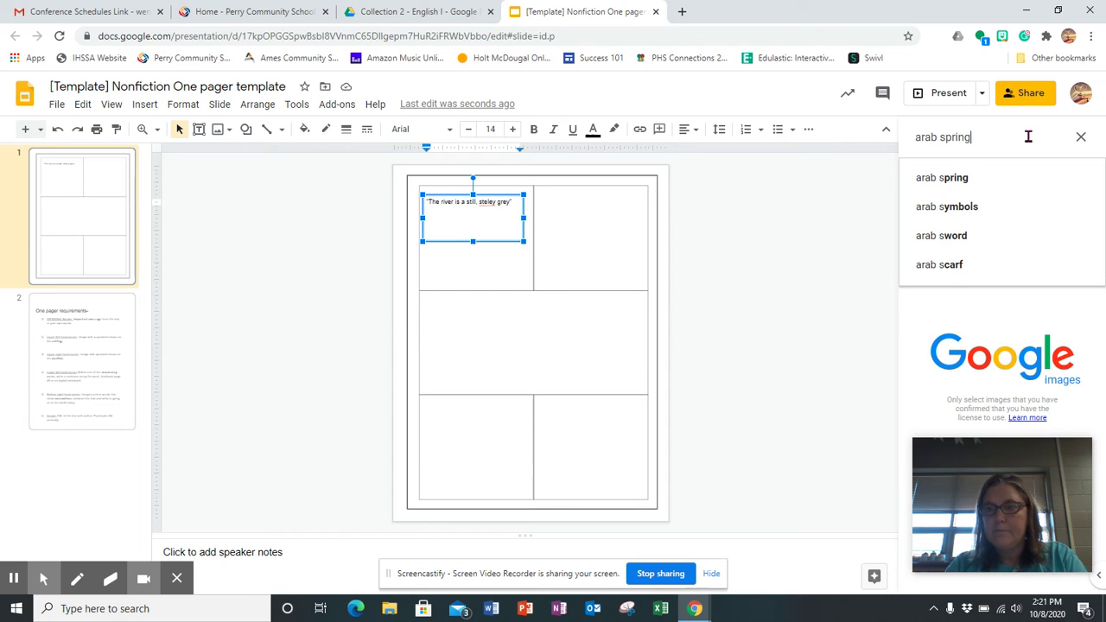
key("Return")
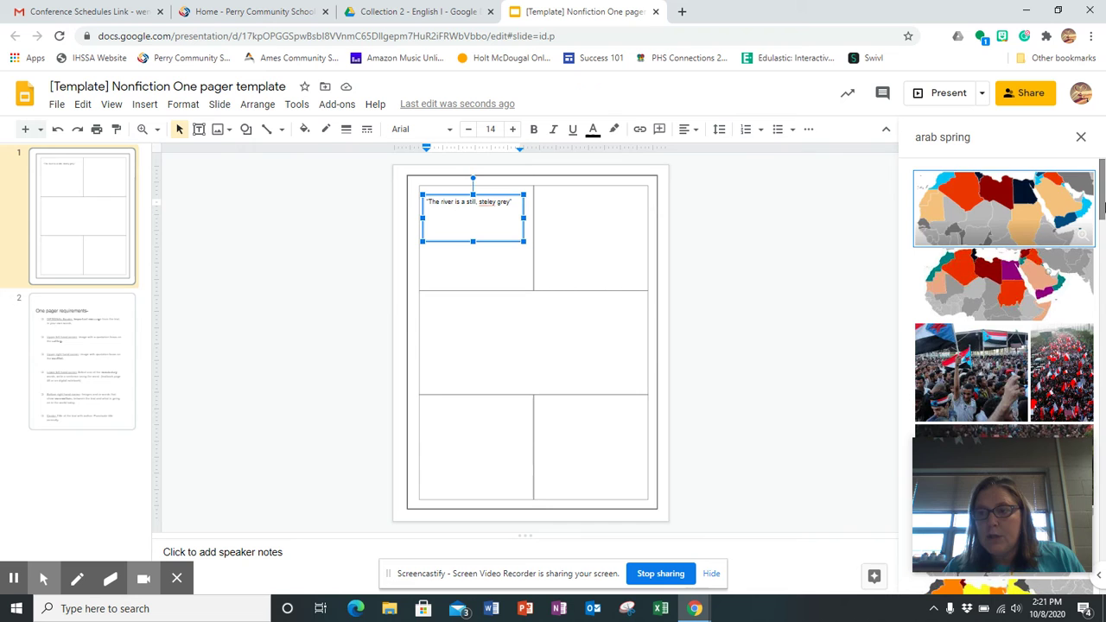
scroll(1103, 223, "down", 2)
left_click_drag(1103, 223, 1103, 378)
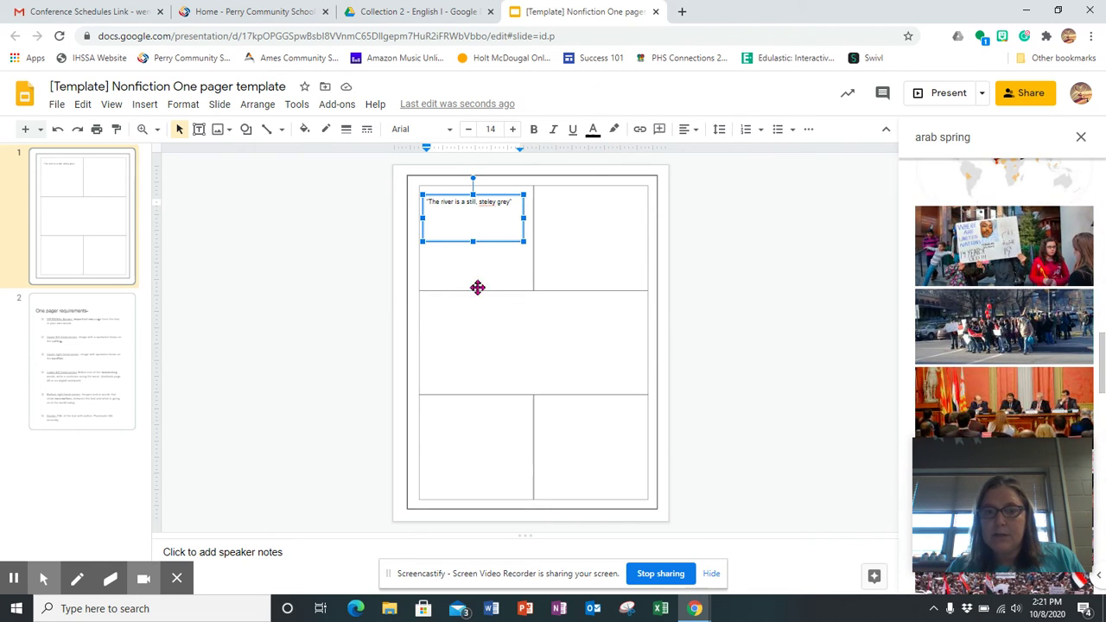
left_click(610, 251)
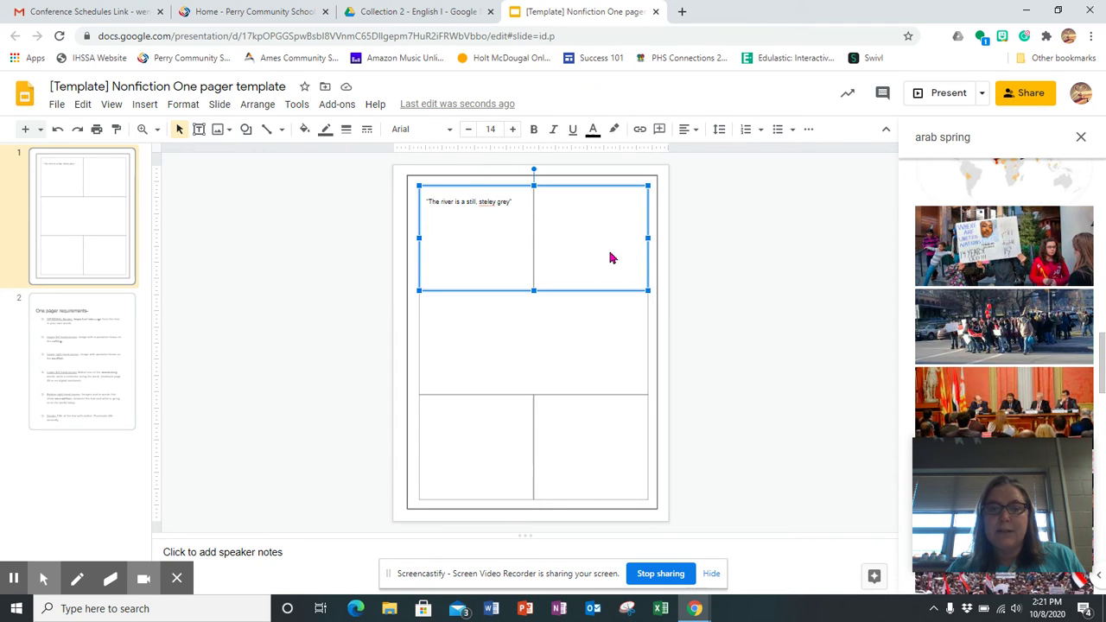
left_click(579, 346)
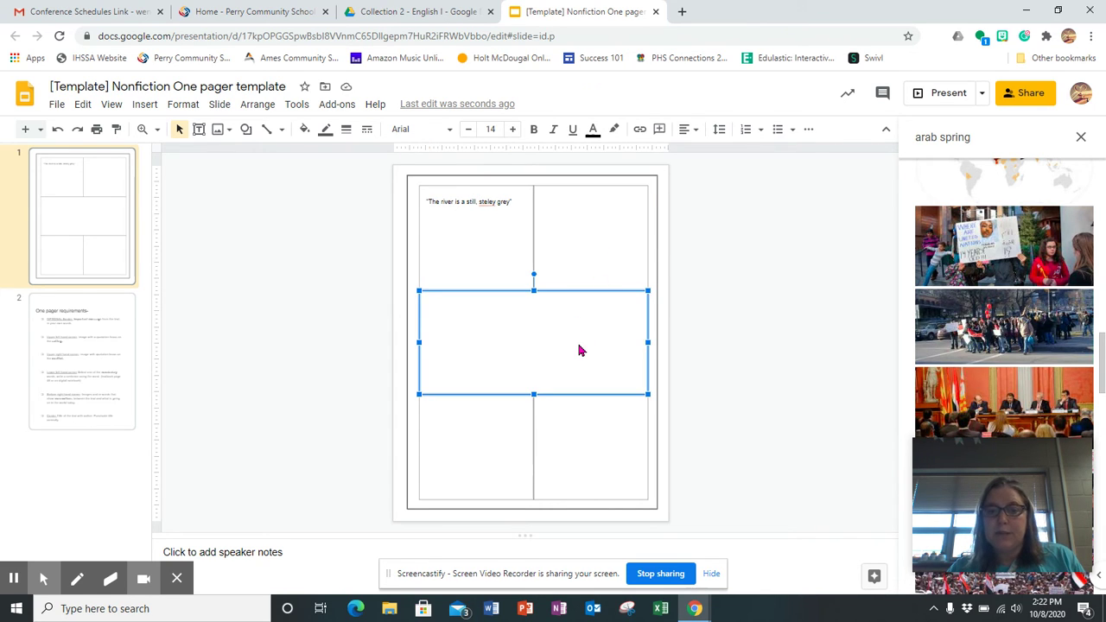
left_click(485, 437)
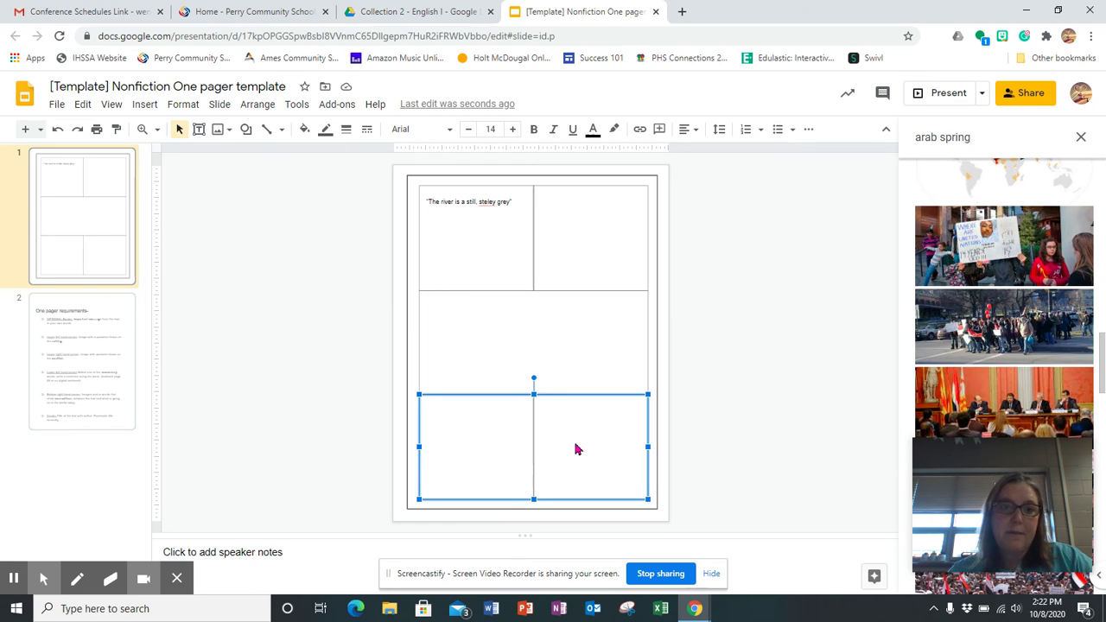
left_click(413, 11)
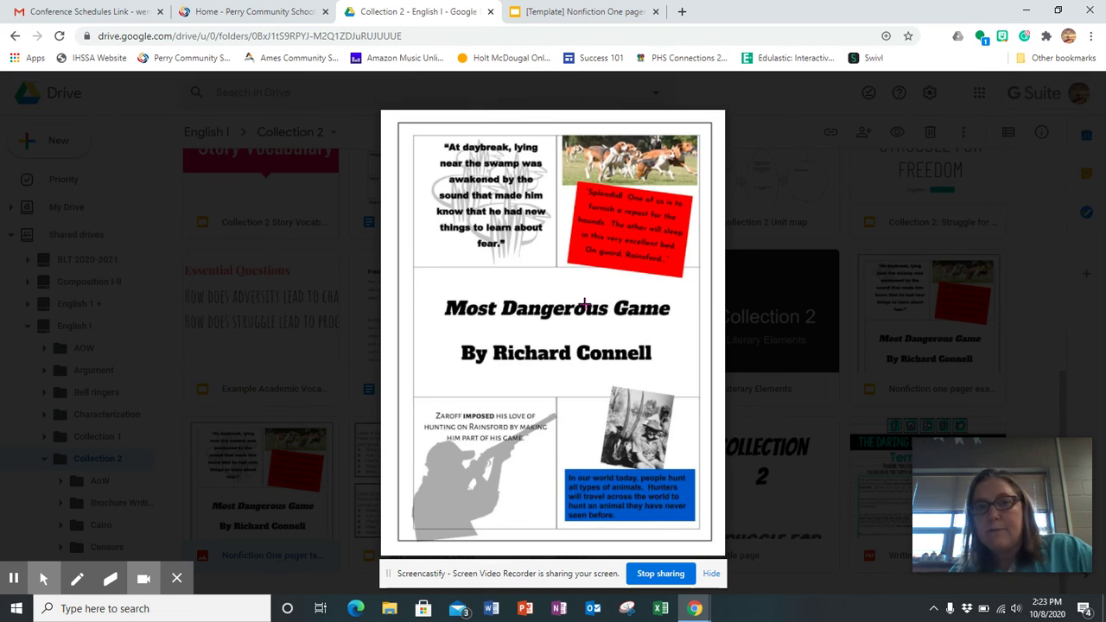
left_click(559, 17)
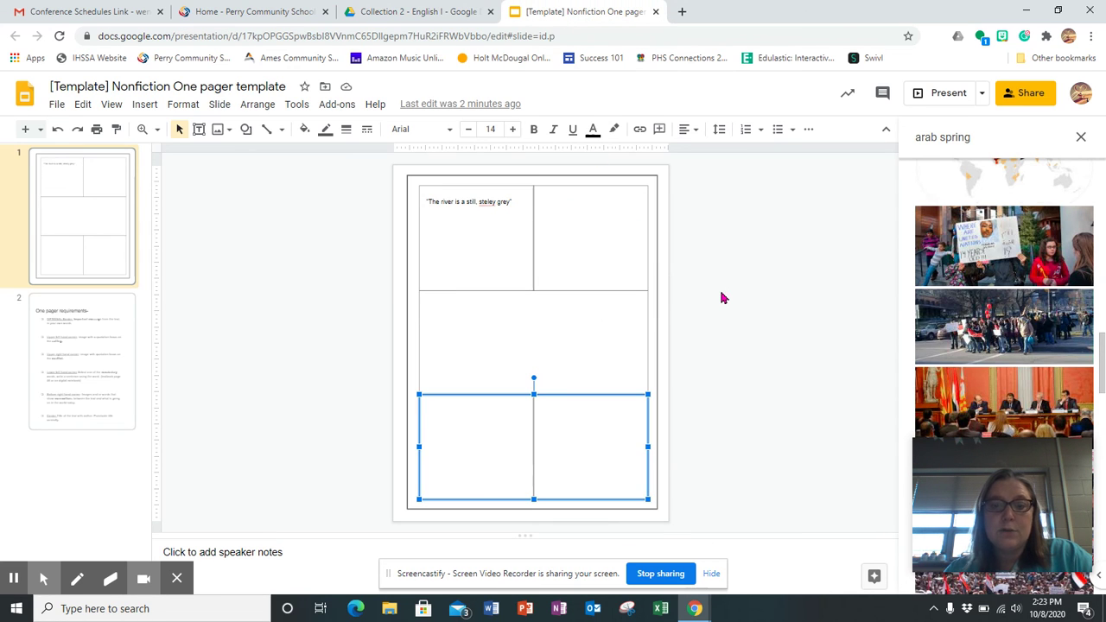